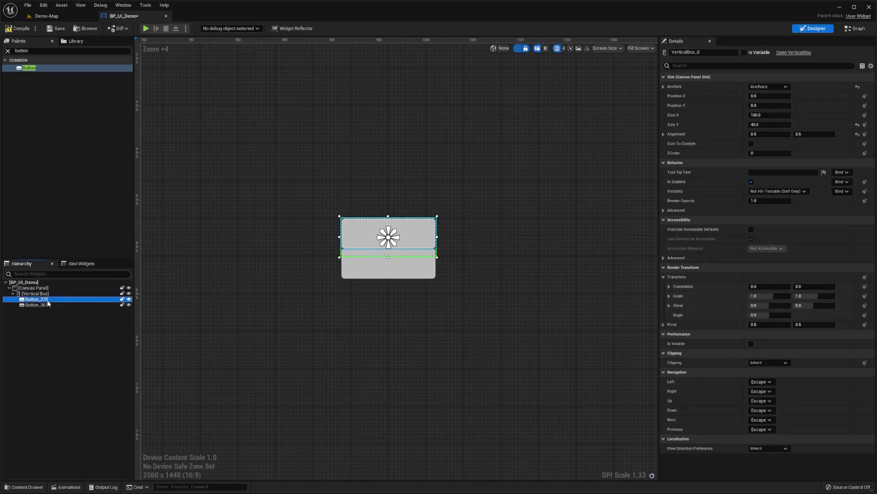
Preview the finished widget's other button and its Event Graph
{"action": "left_click", "coordinate": [48, 304]}
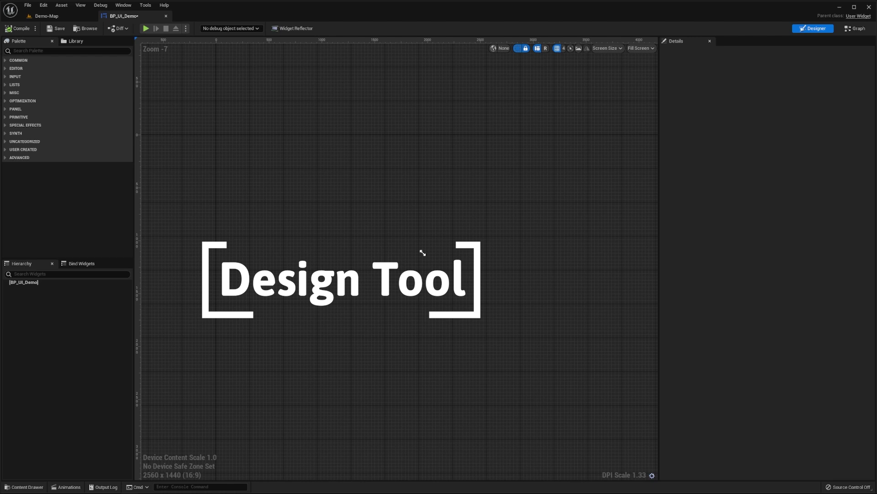
{"action": "left_click", "coordinate": [855, 29]}
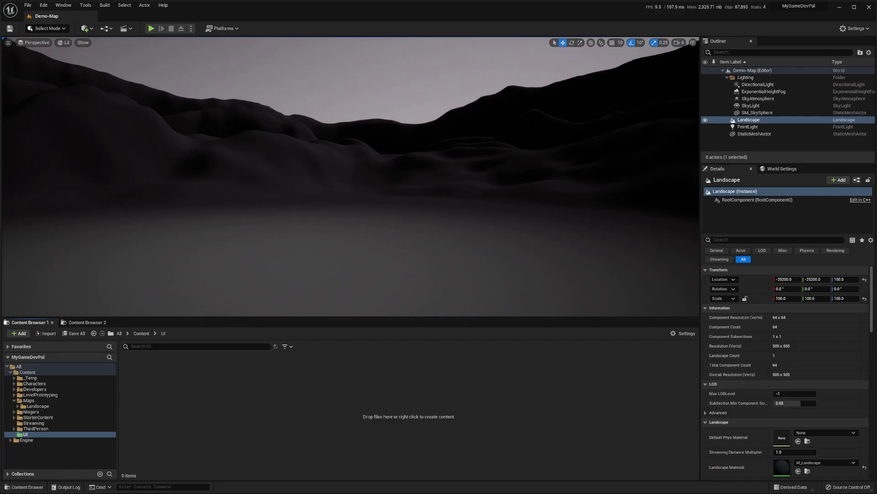
Create a User Widget blueprint named BP_UI_Demo in the Content/UI folder
{"action": "right_click", "coordinate": [275, 415]}
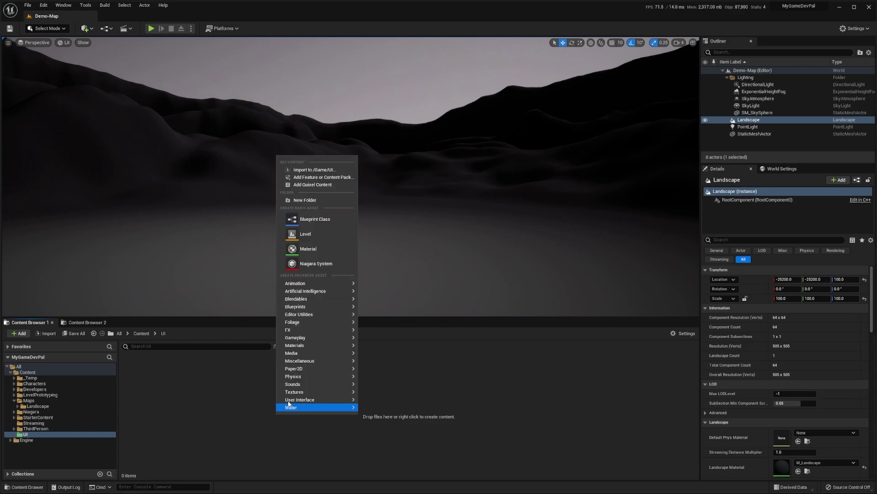
{"action": "mouse_move", "coordinate": [289, 400]}
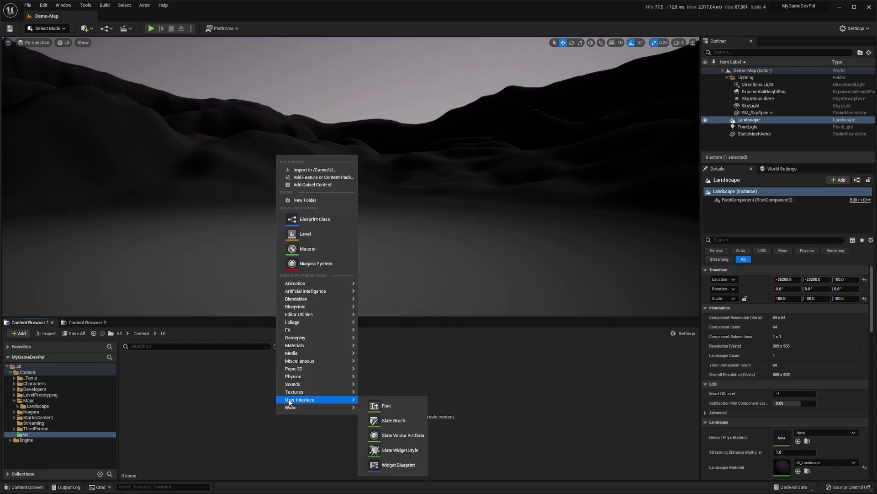
{"action": "left_click", "coordinate": [398, 464]}
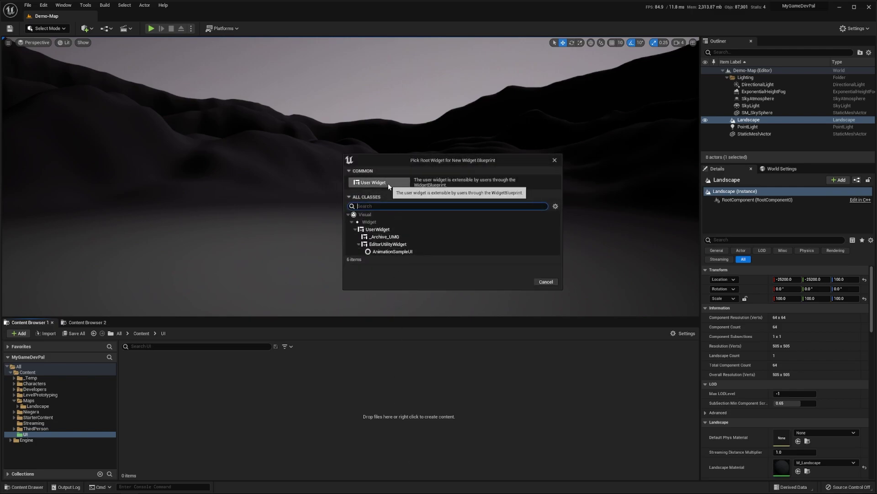
{"action": "left_click", "coordinate": [388, 183]}
{"action": "type", "text": "BP"}
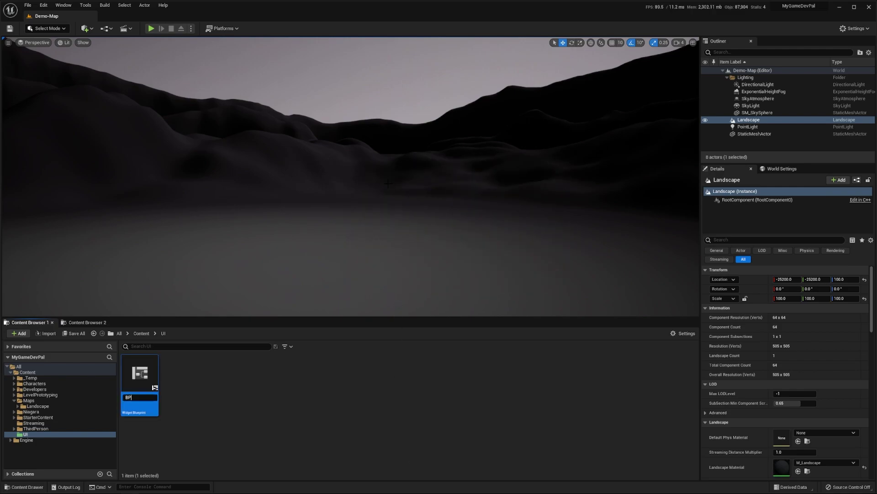
{"action": "type", "text": "_UI_Demo"}
{"action": "key", "text": "Return"}
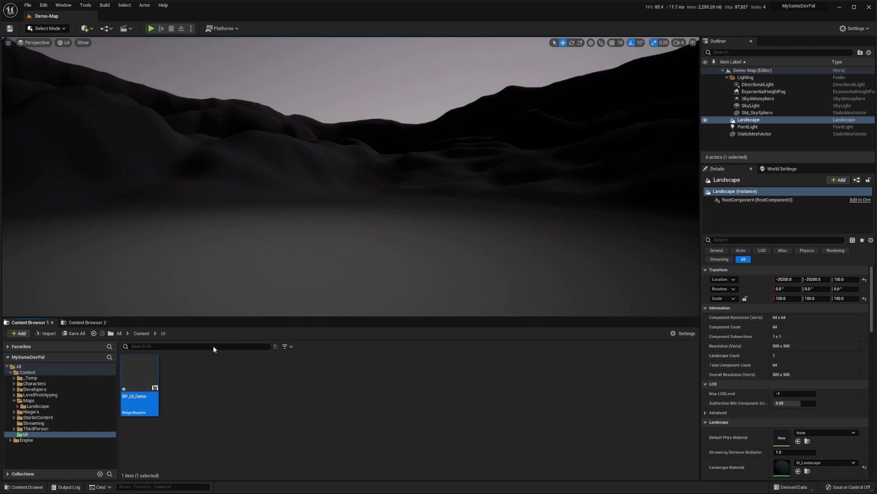
{"action": "double_click", "coordinate": [135, 378]}
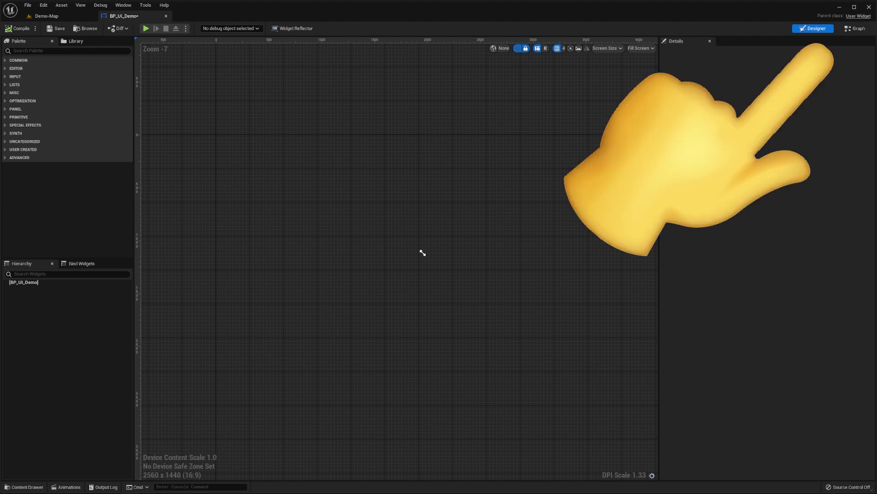
{"action": "left_click", "coordinate": [854, 29]}
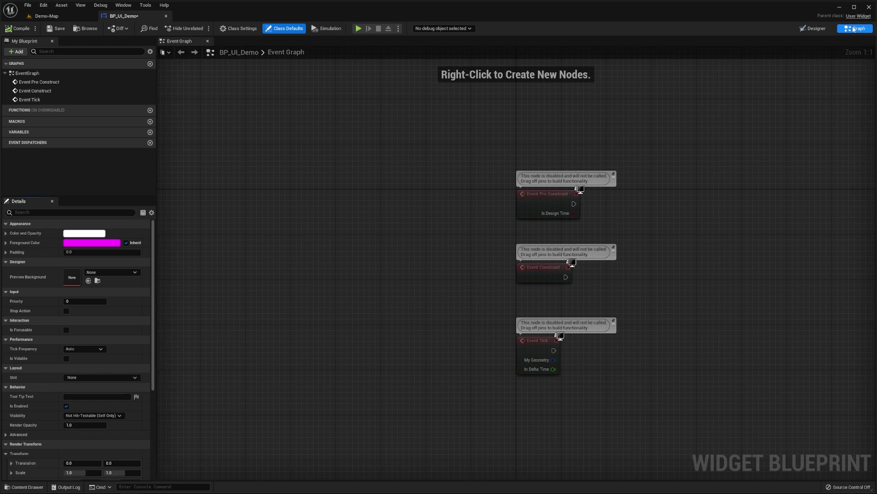
{"action": "left_click", "coordinate": [815, 28]}
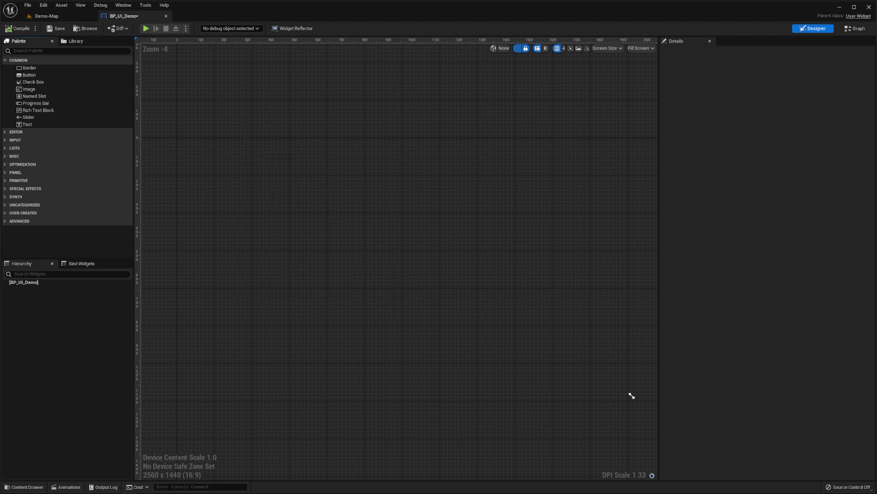
Replace a trial Border with a Canvas Panel as the widget's root
{"action": "left_click_drag", "start_coordinate": [28, 67], "coordinate": [355, 231]}
{"action": "key", "text": "Delete"}
{"action": "left_click_drag", "start_coordinate": [29, 67], "coordinate": [32, 283]}
{"action": "left_click_drag", "start_coordinate": [631, 395], "coordinate": [565, 199]}
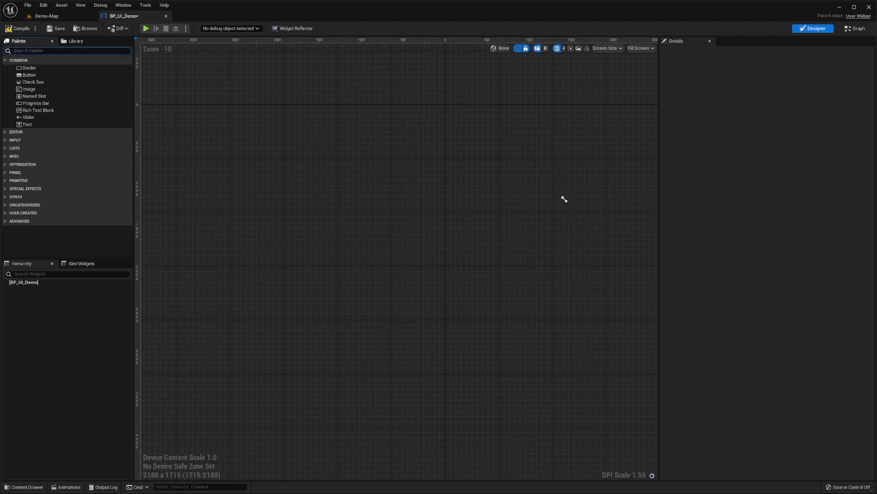
{"action": "type", "text": "canvas panel"}
{"action": "left_click_drag", "start_coordinate": [26, 65], "coordinate": [458, 158]}
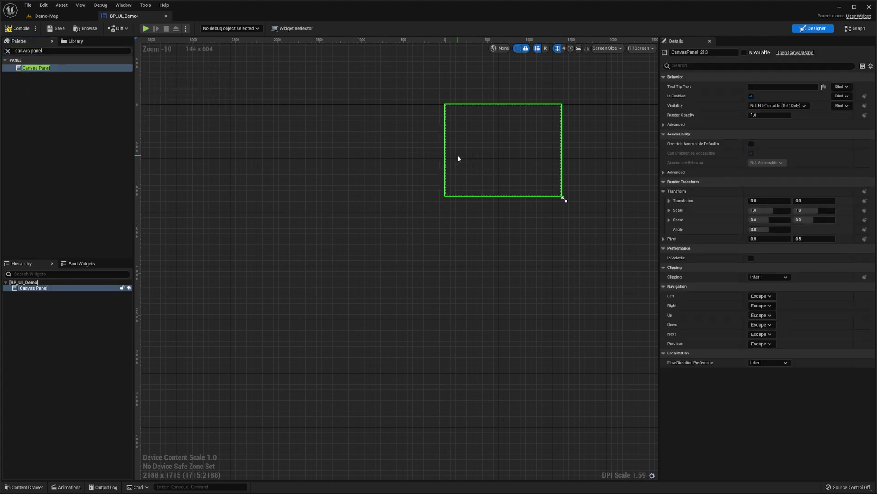
Preview the widget at the 27" 2560x1440 monitor size, zoomed to fit
{"action": "left_click", "coordinate": [613, 48]}
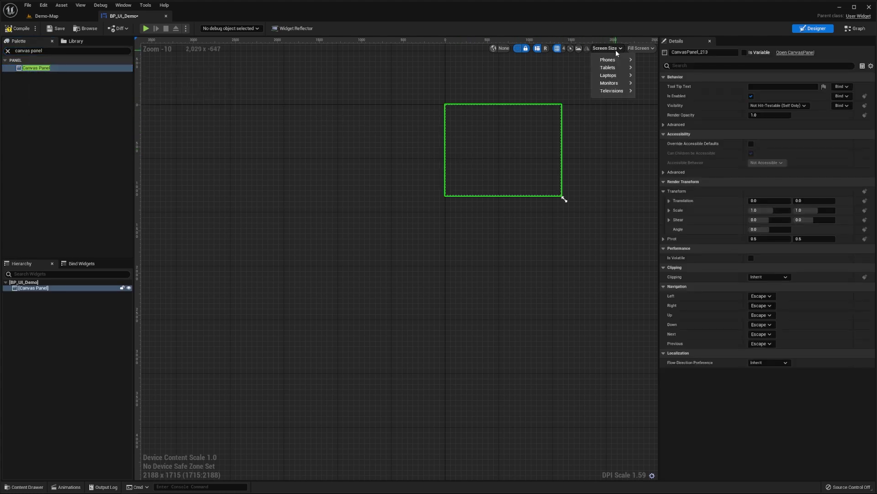
{"action": "mouse_move", "coordinate": [615, 87]}
{"action": "left_click", "coordinate": [655, 115]}
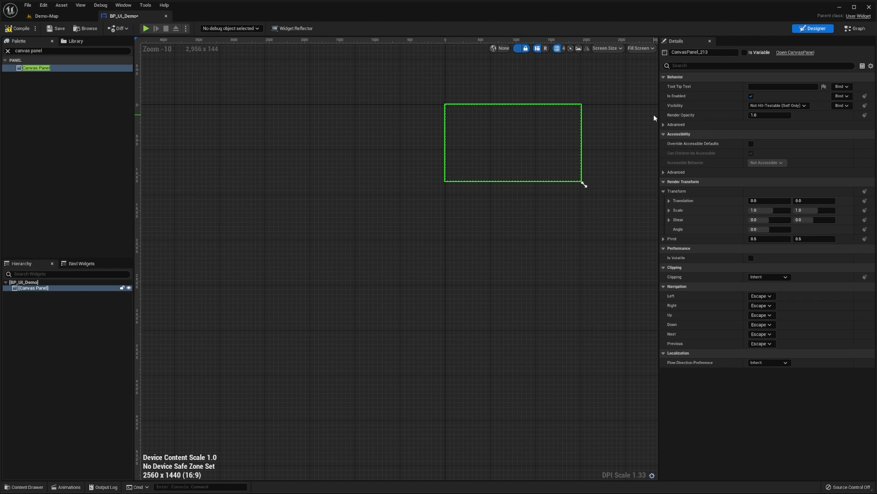
{"action": "left_click", "coordinate": [571, 49]}
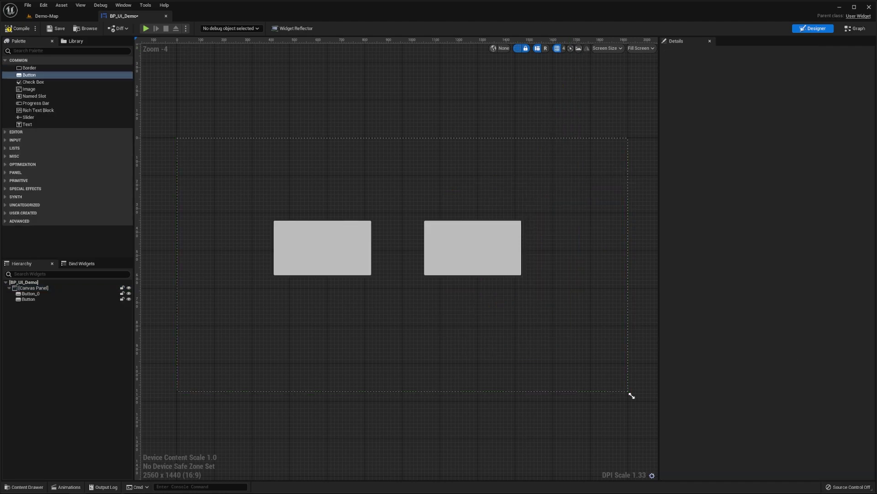
{"action": "left_click", "coordinate": [177, 392]}
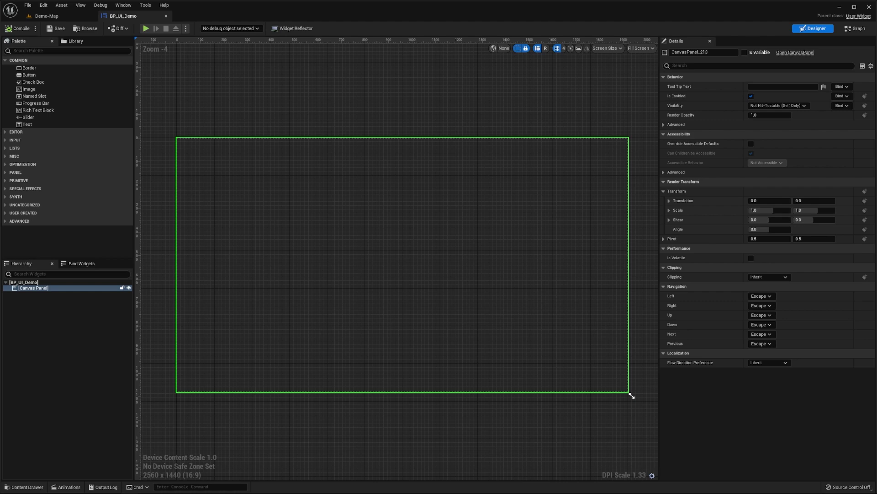
Add a Vertical Box from the Palette into the Canvas Panel
{"action": "left_click", "coordinate": [28, 51]}
{"action": "type", "text": "vertical box"}
{"action": "left_click_drag", "start_coordinate": [26, 70], "coordinate": [228, 202]}
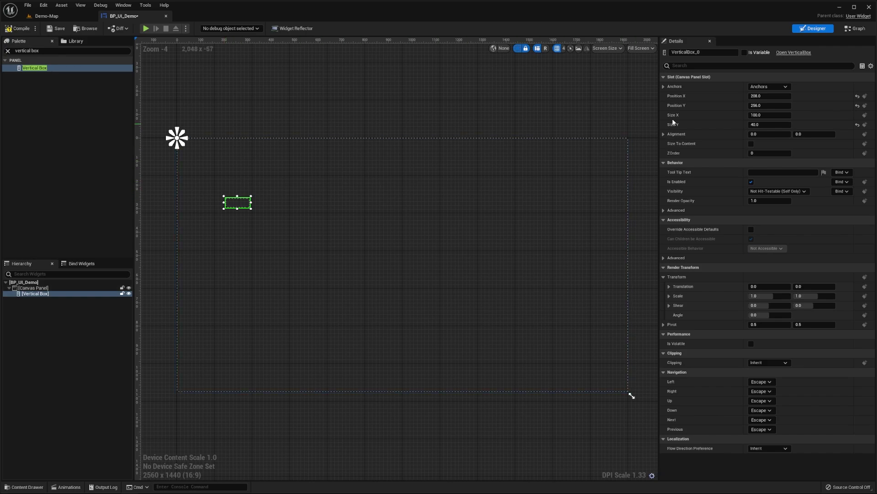
Anchor the Vertical Box to the centre and reset Position X and Y to 0
{"action": "left_click", "coordinate": [772, 88]}
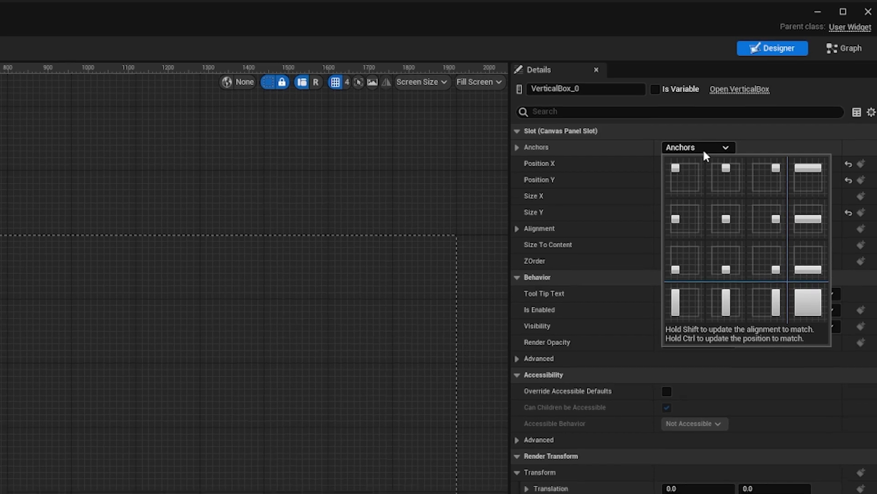
{"action": "left_click", "coordinate": [725, 220]}
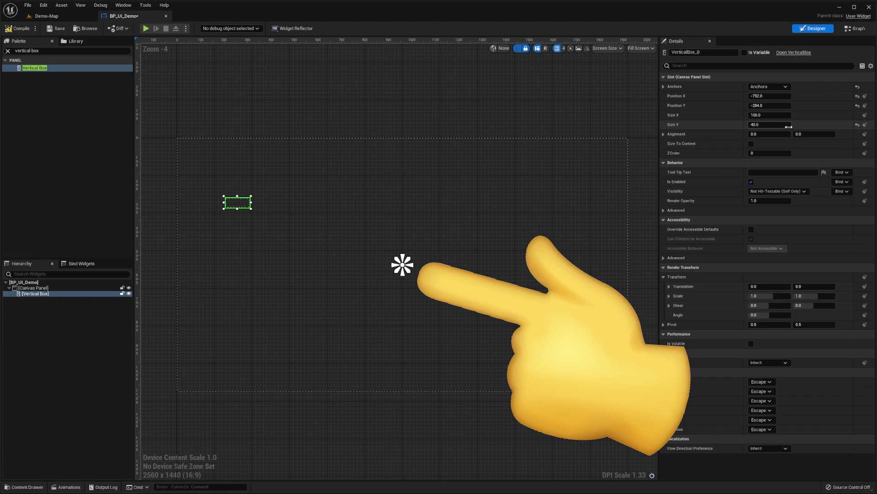
{"action": "left_click", "coordinate": [857, 96]}
{"action": "left_click", "coordinate": [857, 106]}
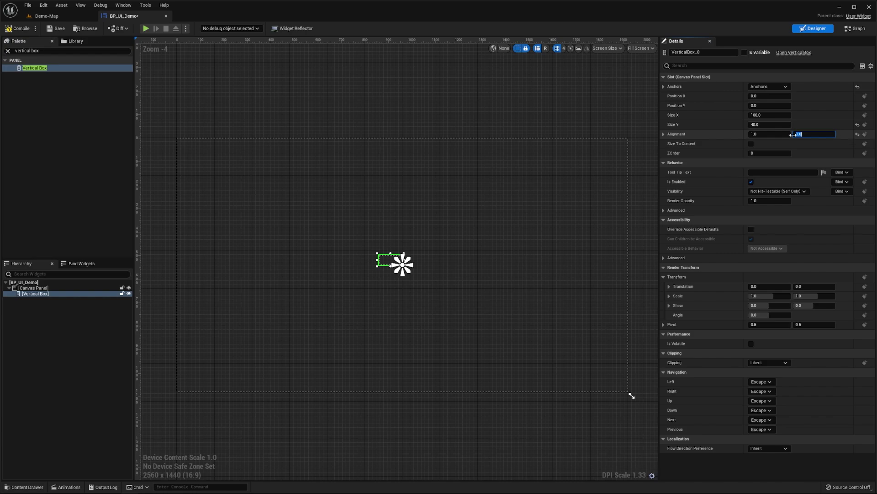
Set the alignment to 0.5 and add two Buttons into the Vertical Box
{"action": "type", "text": "0.5"}
{"action": "key", "text": "Return"}
{"action": "key", "text": "ctrl+a"}
{"action": "type", "text": "button"}
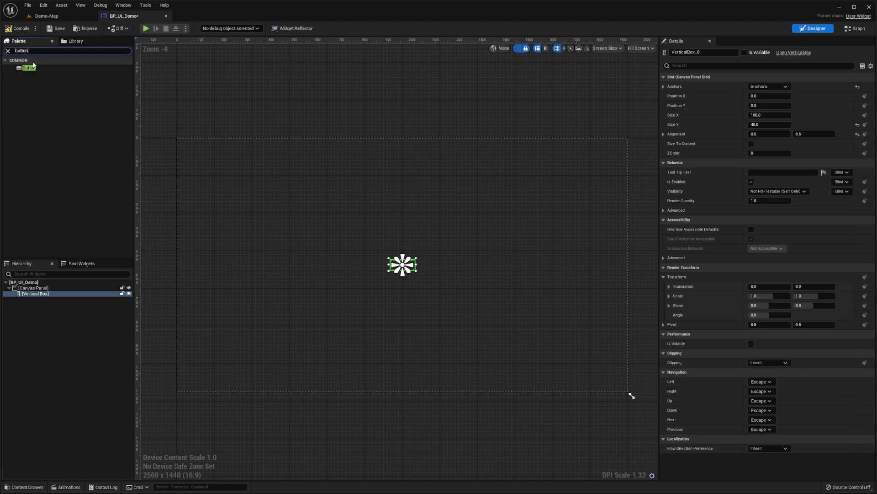
{"action": "left_click_drag", "start_coordinate": [29, 68], "coordinate": [39, 293]}
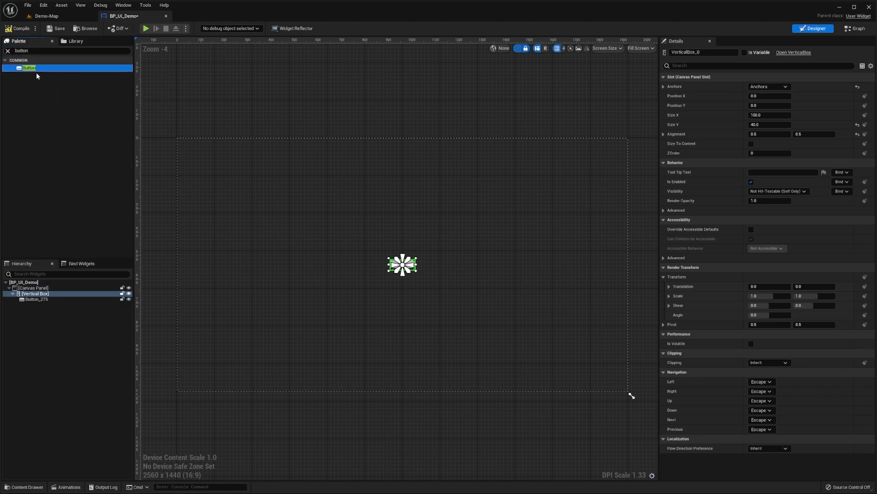
{"action": "left_click_drag", "start_coordinate": [32, 69], "coordinate": [40, 294]}
{"action": "scroll", "coordinate": [436, 222], "scroll_direction": "up", "scroll_amount": 8}
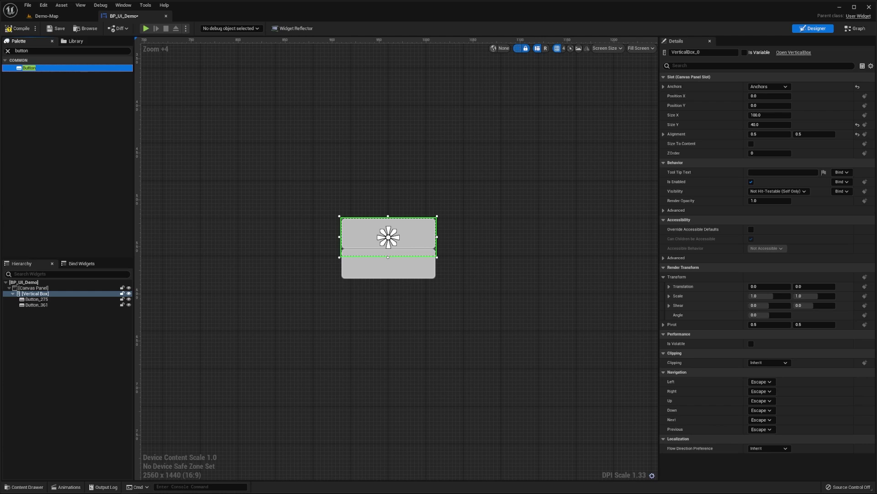
Set both the top and lower buttons' slot size to Fill
{"action": "left_click", "coordinate": [37, 299]}
{"action": "left_click", "coordinate": [771, 97]}
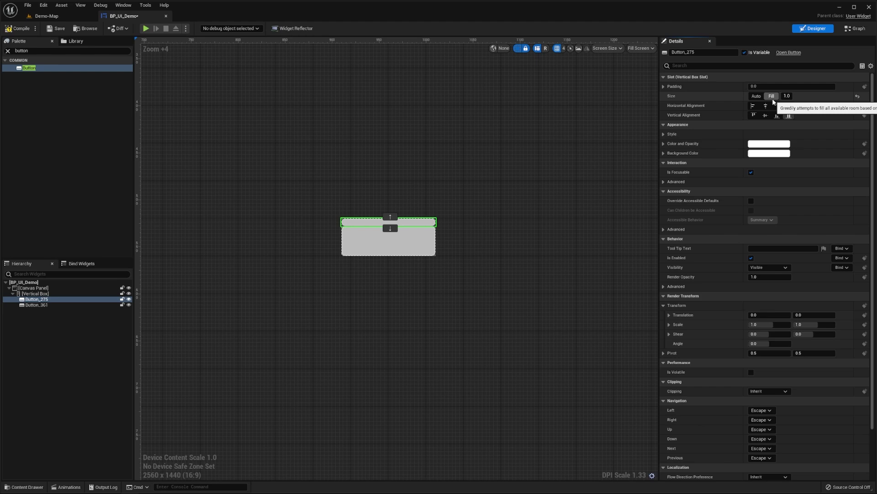
{"action": "left_click", "coordinate": [36, 305]}
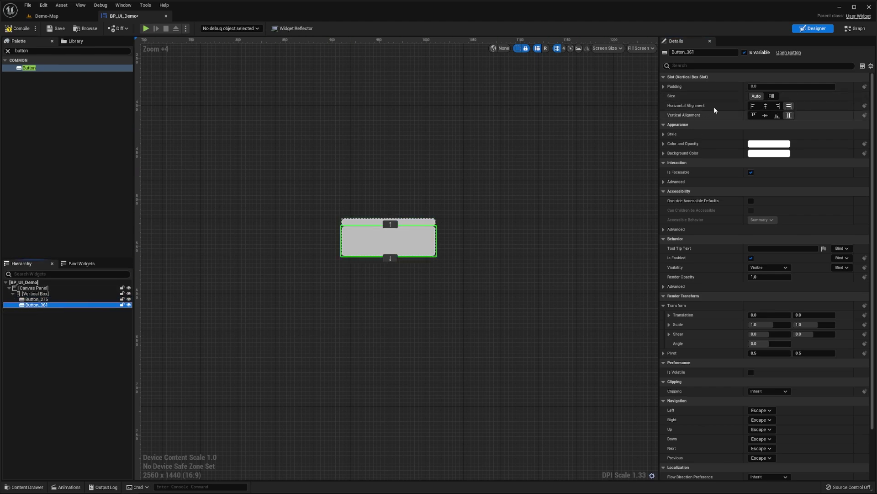
{"action": "left_click", "coordinate": [772, 96]}
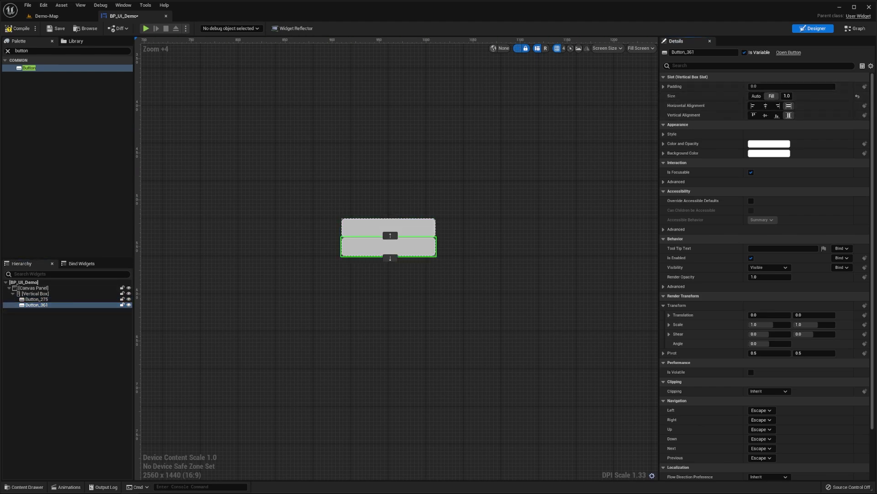
Try Size To Content on the Vertical Box, then undo it
{"action": "left_click", "coordinate": [35, 293]}
{"action": "left_click", "coordinate": [751, 143]}
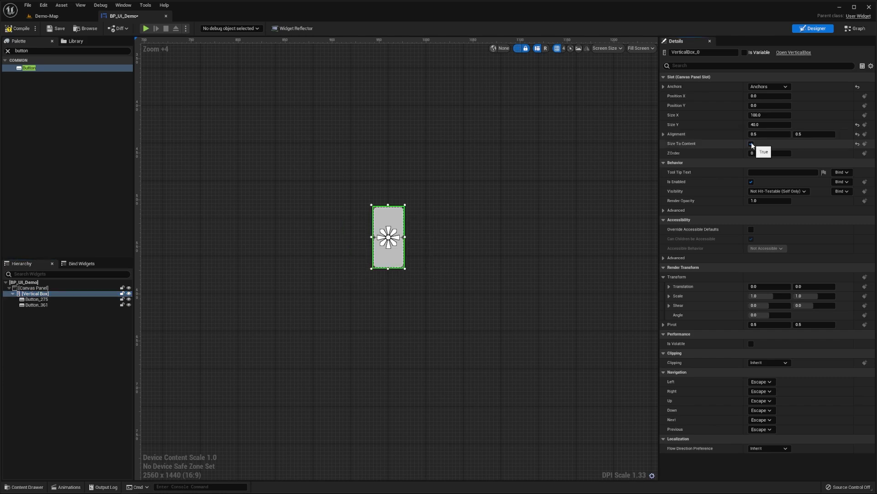
{"action": "key", "text": "ctrl+z"}
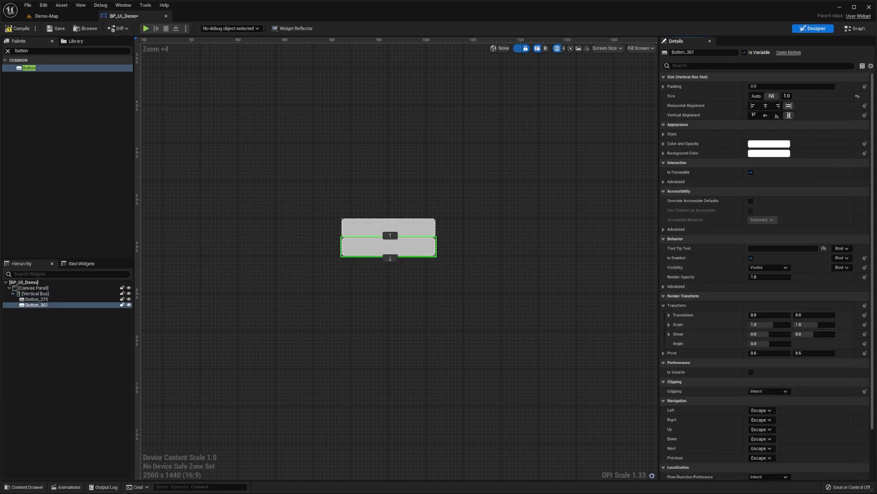
{"action": "left_click", "coordinate": [46, 293]}
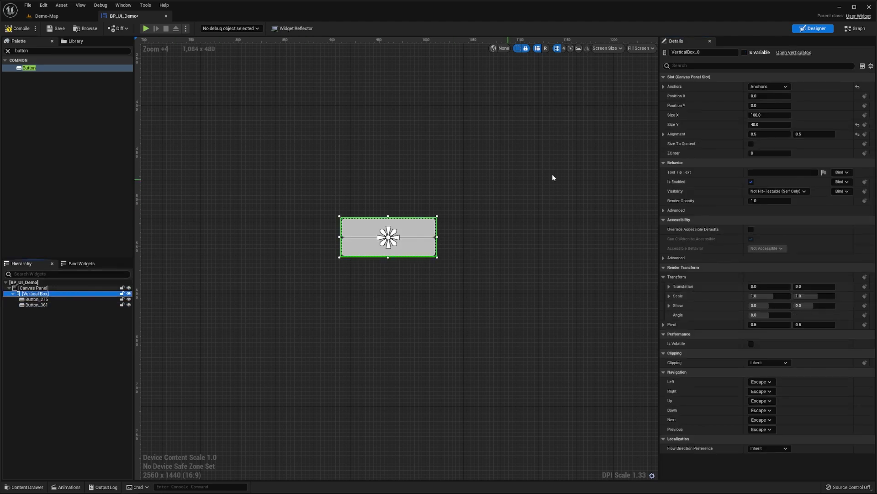
Set the Vertical Box size to 400 x 400
{"action": "left_click", "coordinate": [771, 115]}
{"action": "type", "text": "400"}
{"action": "key", "text": "Tab"}
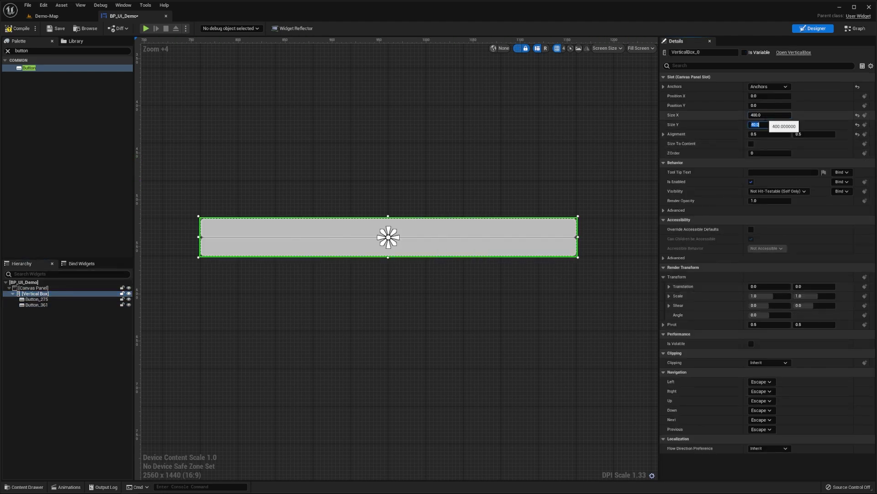
{"action": "type", "text": "400"}
{"action": "key", "text": "Return"}
{"action": "scroll", "coordinate": [486, 222], "scroll_direction": "down", "scroll_amount": 5}
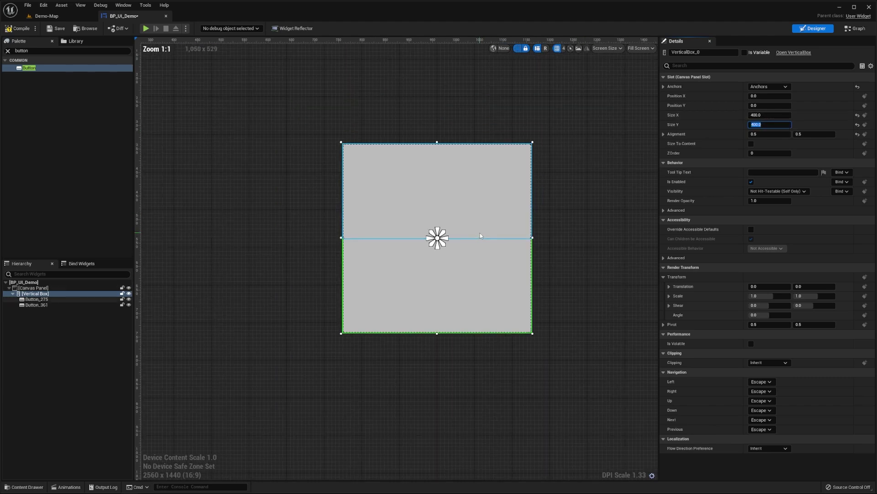
Select the lower button and expand its Style settings
{"action": "left_click", "coordinate": [571, 49]}
{"action": "left_click", "coordinate": [402, 288]}
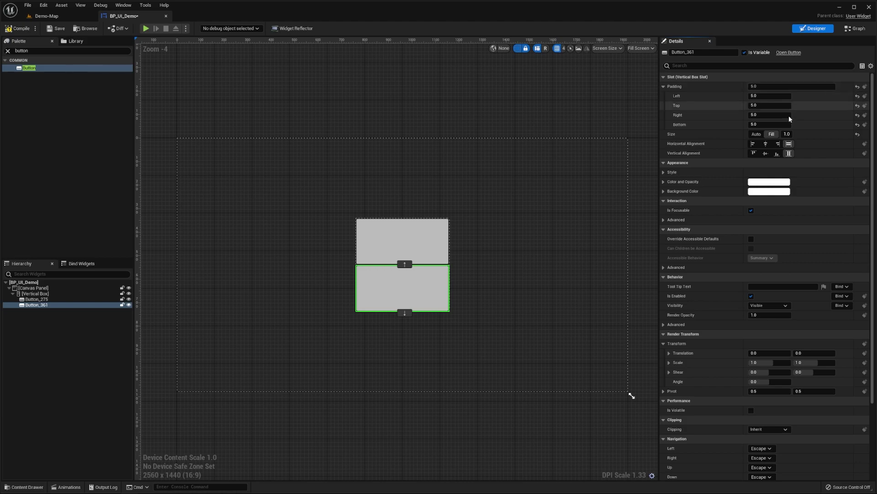
{"action": "left_click", "coordinate": [665, 172]}
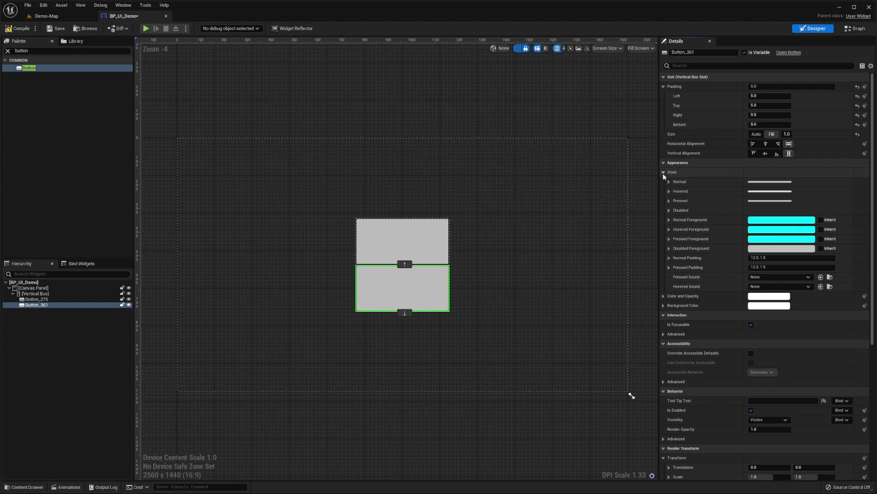
Give the top button a red background and the lower button a blue one
{"action": "left_click", "coordinate": [402, 241]}
{"action": "left_click", "coordinate": [769, 305]}
{"action": "left_click", "coordinate": [840, 368]}
{"action": "left_click", "coordinate": [870, 481]}
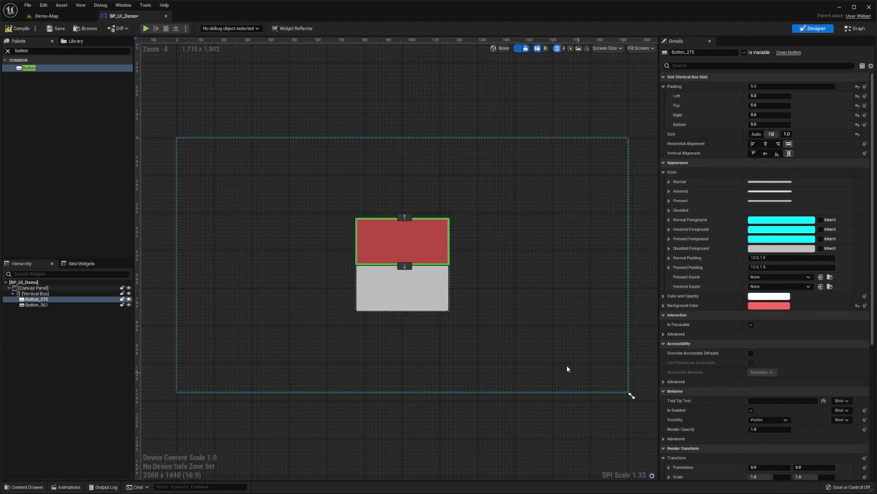
{"action": "left_click", "coordinate": [402, 288]}
{"action": "left_click", "coordinate": [776, 306]}
{"action": "left_click", "coordinate": [813, 348]}
{"action": "left_click", "coordinate": [816, 355]}
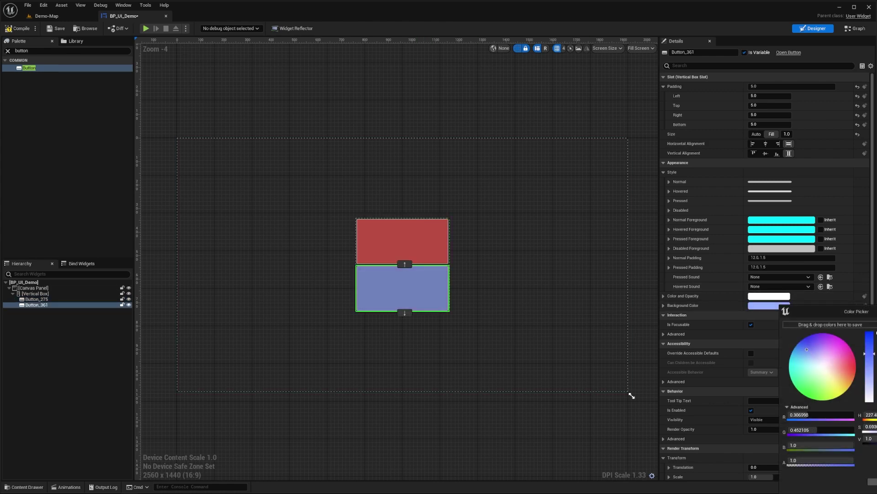
{"action": "left_click", "coordinate": [871, 482]}
Rename the buttons to Button_Top and Button_Bottom
{"action": "left_click", "coordinate": [424, 245]}
{"action": "key", "text": "F2"}
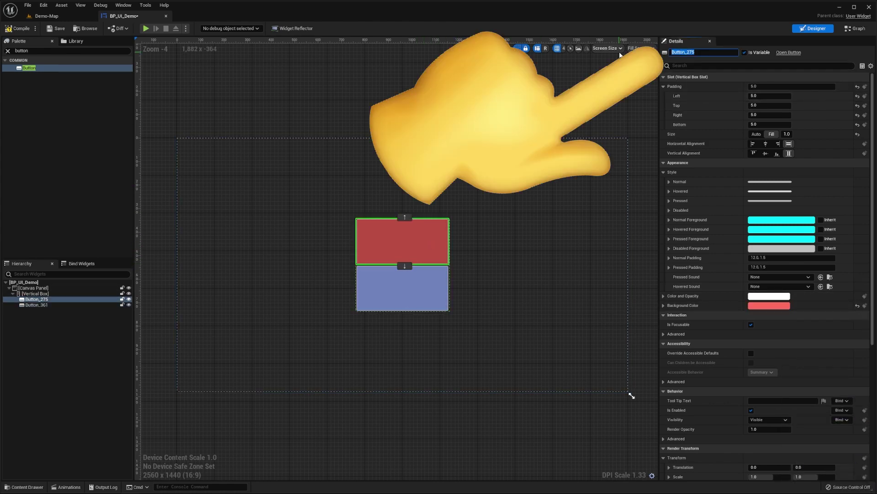
{"action": "type", "text": "Button_Top"}
{"action": "key", "text": "Return"}
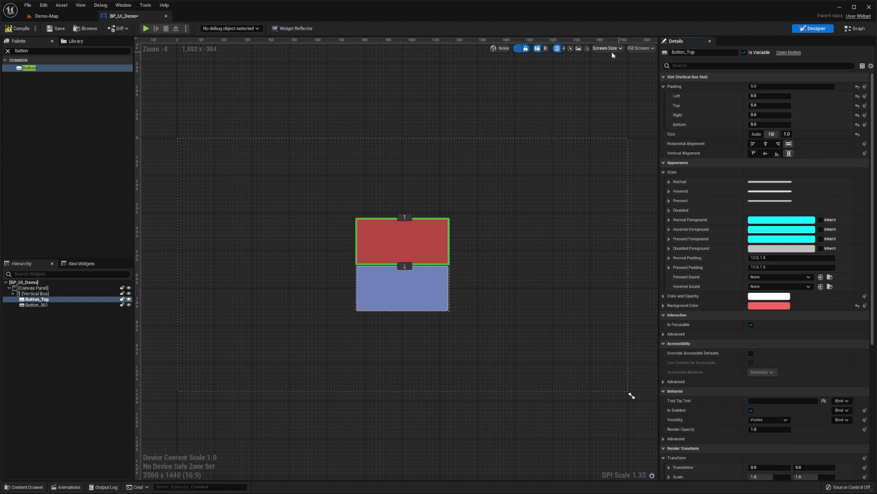
{"action": "left_click", "coordinate": [434, 290]}
{"action": "key", "text": "F2"}
{"action": "type", "text": "Button"}
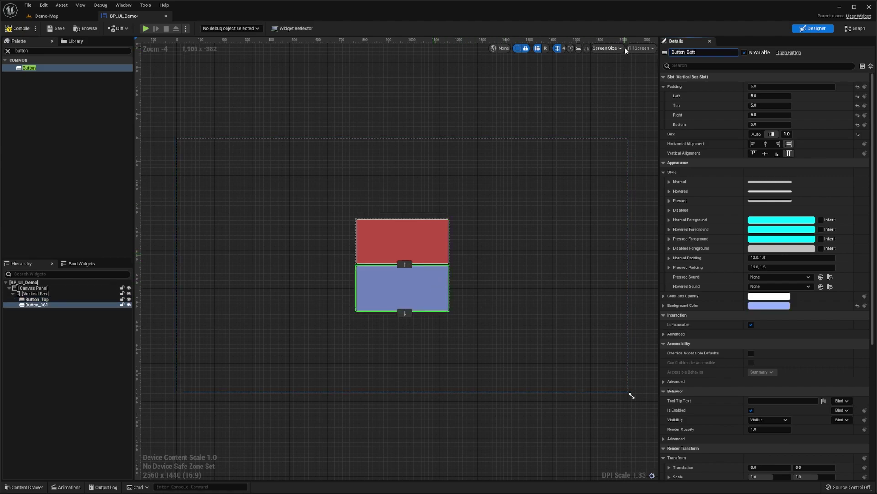
{"action": "type", "text": "om"}
{"action": "key", "text": "Return"}
Tick Is Variable on the Vertical Box so VerticalBox_0 shows in the Event Graph
{"action": "left_click", "coordinate": [855, 28]}
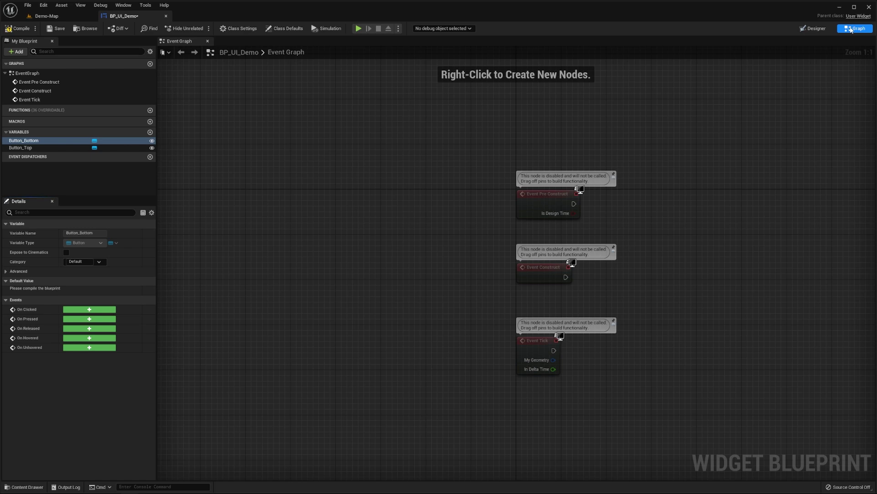
{"action": "left_click", "coordinate": [813, 29]}
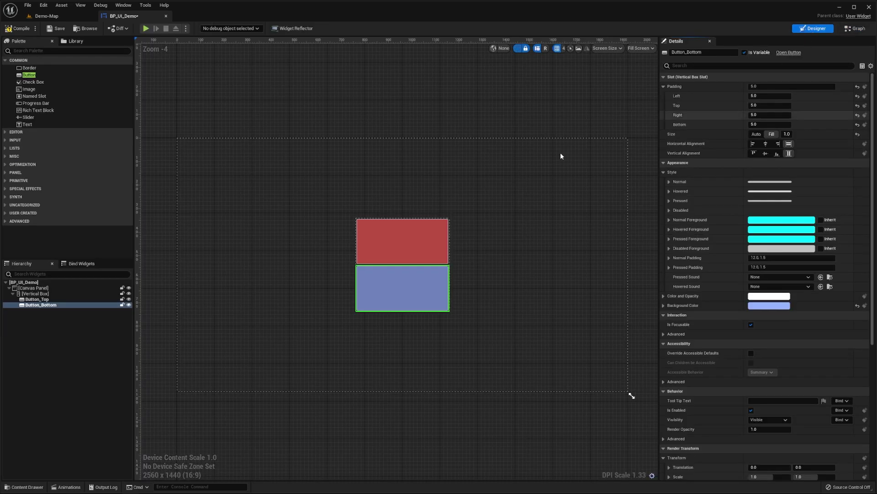
{"action": "left_click", "coordinate": [46, 293]}
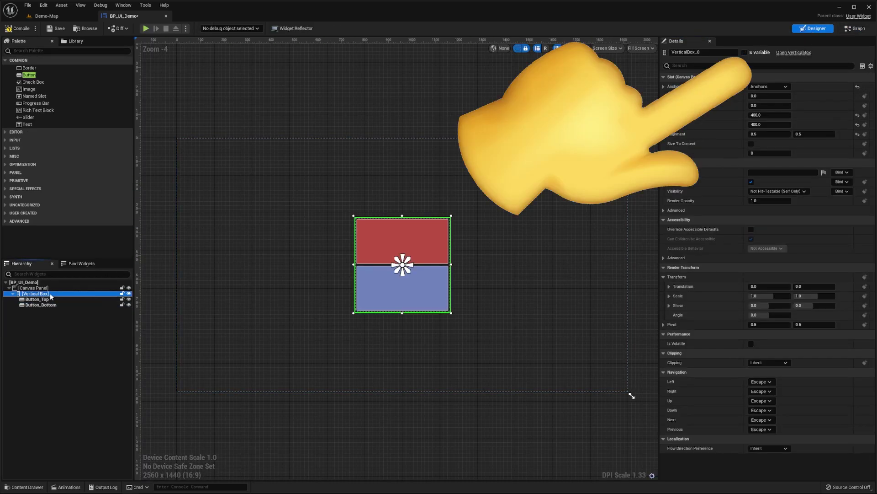
{"action": "left_click", "coordinate": [746, 53]}
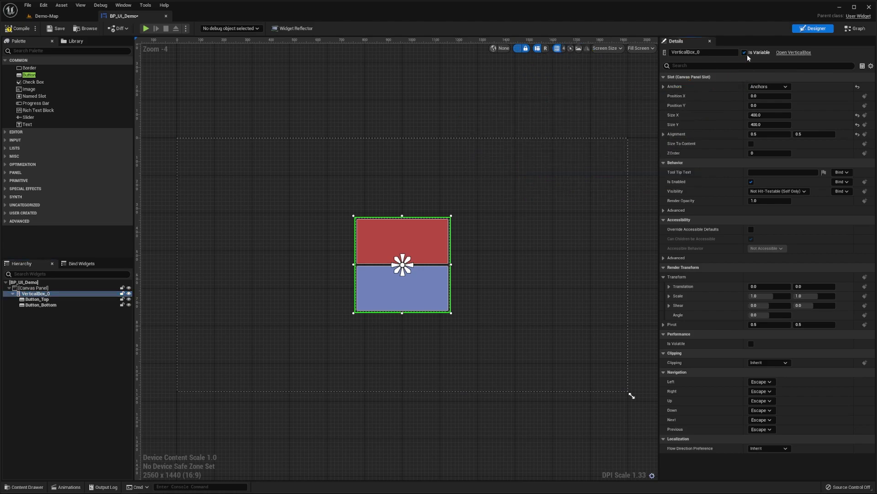
{"action": "key", "text": "ctrl+shift+g"}
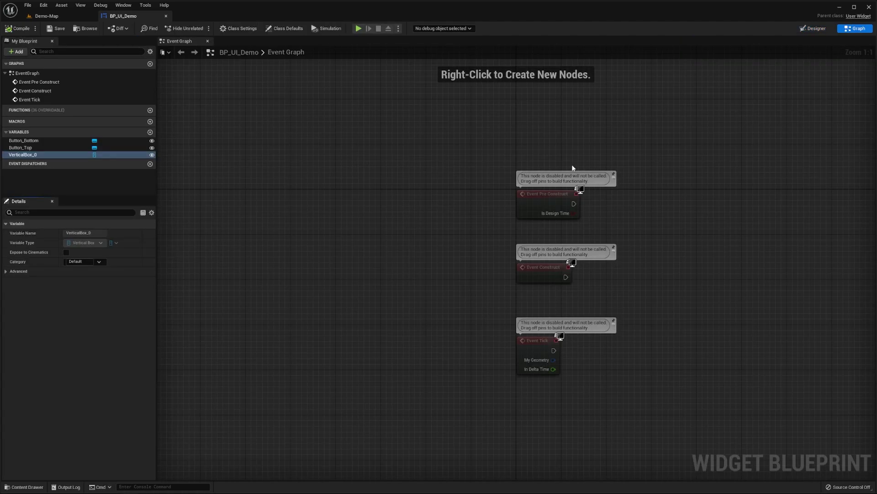
Add an On Clicked event for Button_Top and a Get Background Color node
{"action": "left_click", "coordinate": [45, 149]}
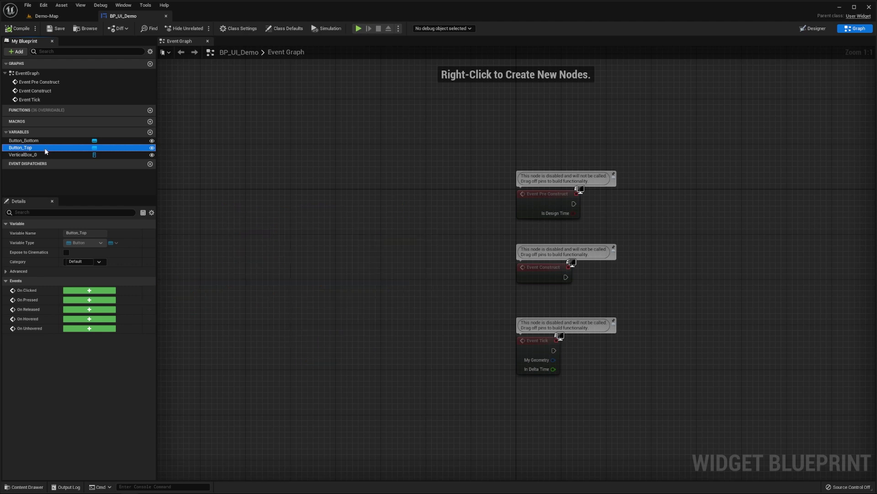
{"action": "left_click", "coordinate": [87, 290]}
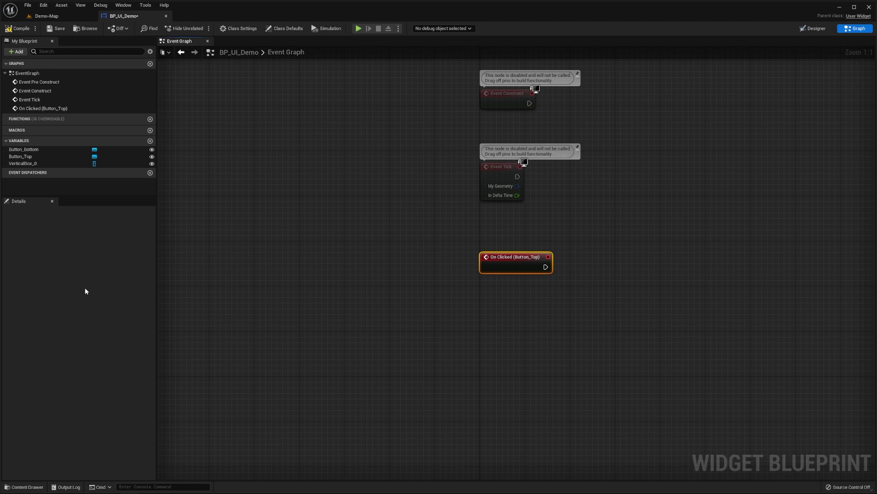
{"action": "left_click_drag", "start_coordinate": [20, 156], "coordinate": [663, 191]}
{"action": "left_click", "coordinate": [594, 184]}
{"action": "type", "text": "background color"}
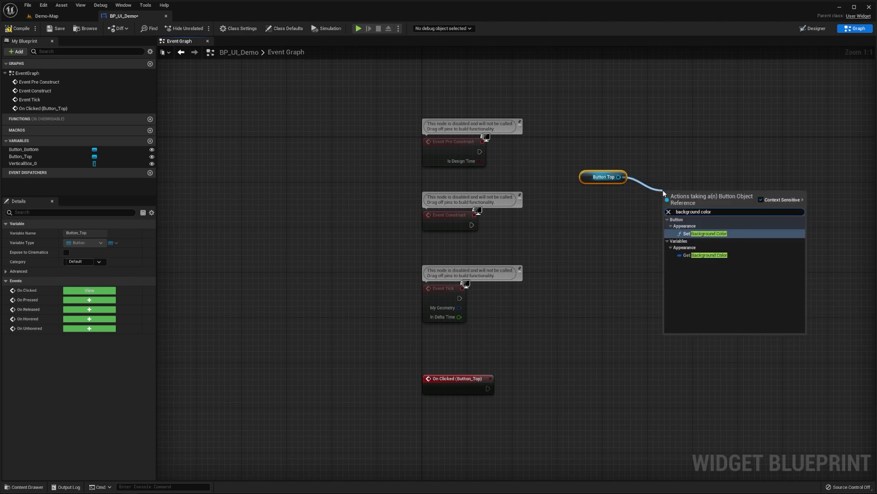
{"action": "key", "text": "Down"}
{"action": "key", "text": "Return"}
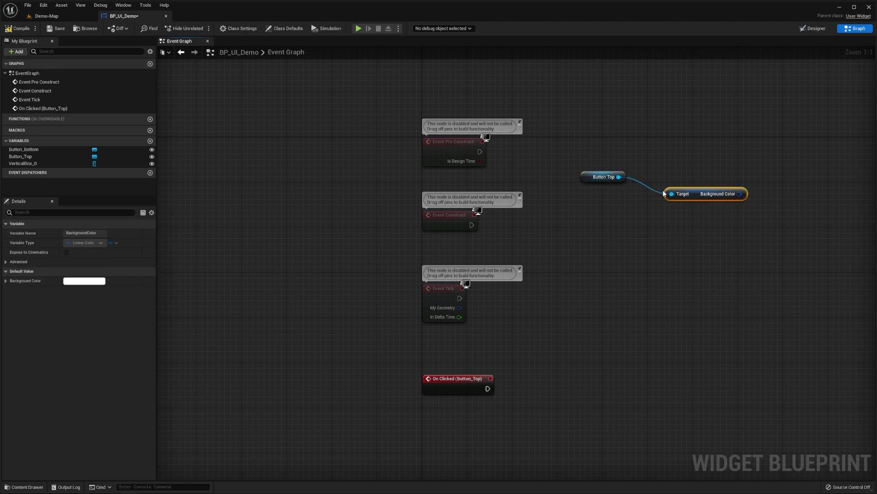
Add a Linear Color variable named Button_Top_BackgroundColorCache
{"action": "left_click", "coordinate": [151, 140]}
{"action": "type", "text": "Button_Top_Backg"}
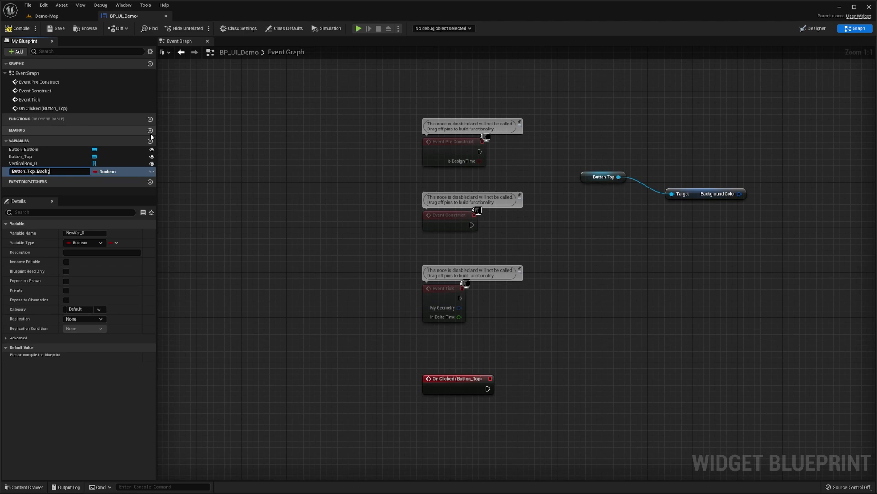
{"action": "type", "text": "roundColorCache"}
{"action": "key", "text": "Return"}
{"action": "left_click", "coordinate": [107, 172]}
{"action": "type", "text": "linear"}
{"action": "left_click", "coordinate": [108, 190]}
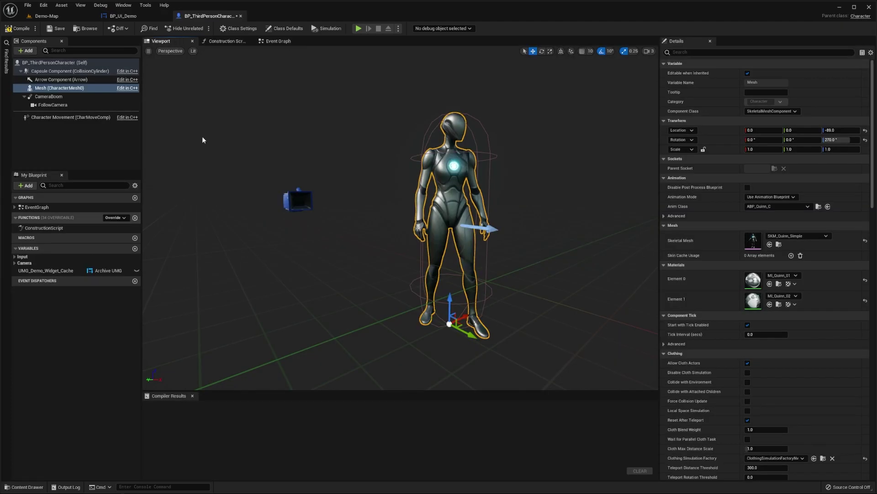
In the character's event graph, add a Keyboard 1 event that creates a BP_UI_Demo widget
{"action": "left_click", "coordinate": [278, 41]}
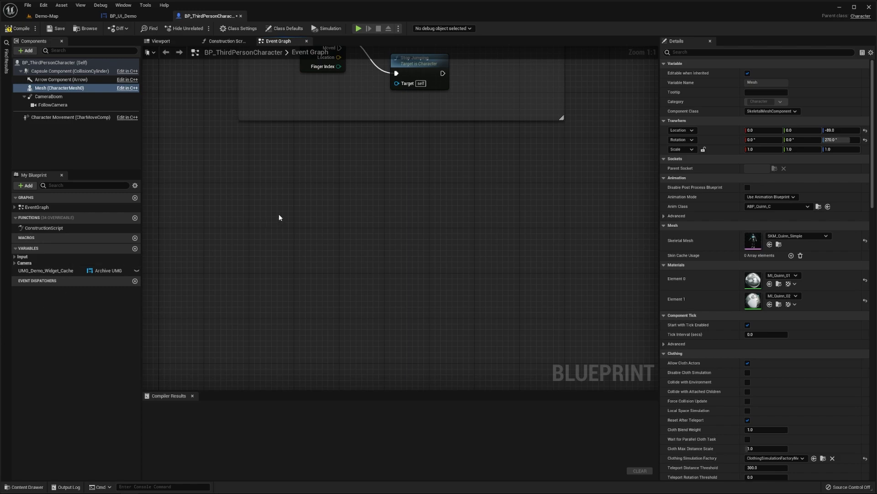
{"action": "right_click", "coordinate": [291, 201]}
{"action": "type", "text": "keyboard"}
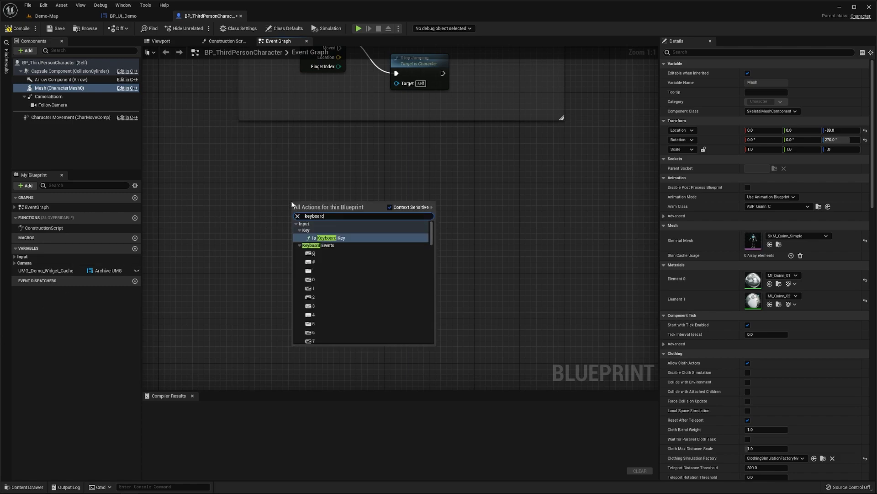
{"action": "type", "text": " 1"}
{"action": "left_click", "coordinate": [320, 238]}
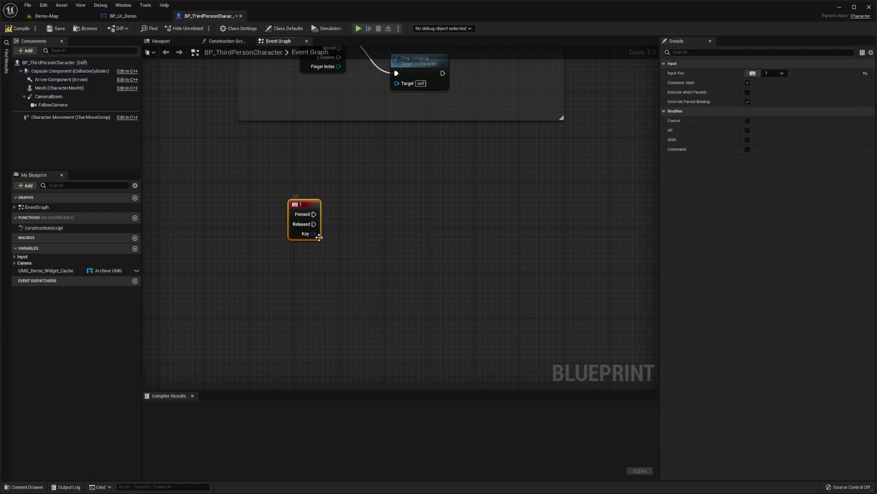
{"action": "left_click_drag", "start_coordinate": [314, 214], "coordinate": [362, 213]}
{"action": "type", "text": "create widget"}
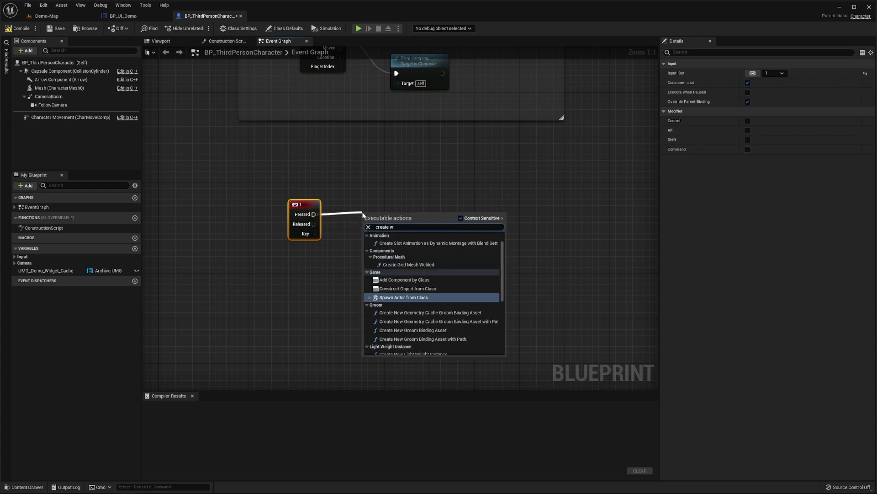
{"action": "left_click", "coordinate": [392, 240]}
{"action": "left_click", "coordinate": [392, 241]}
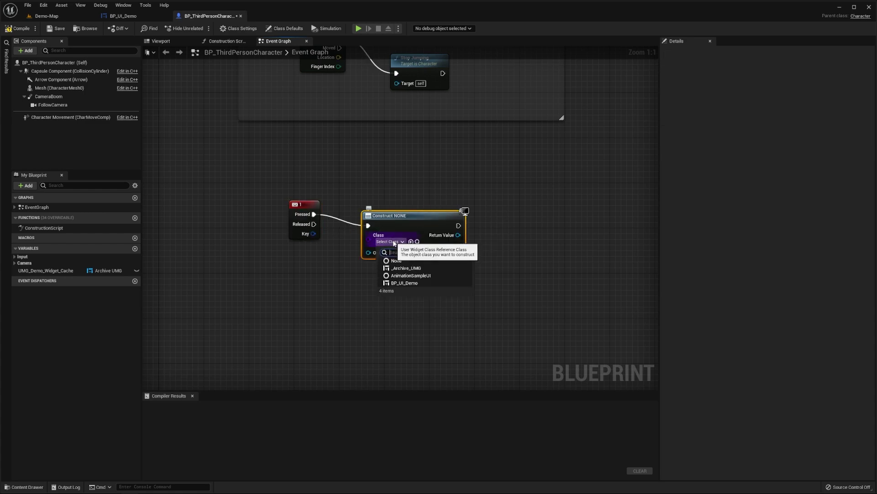
{"action": "type", "text": "Bp_"}
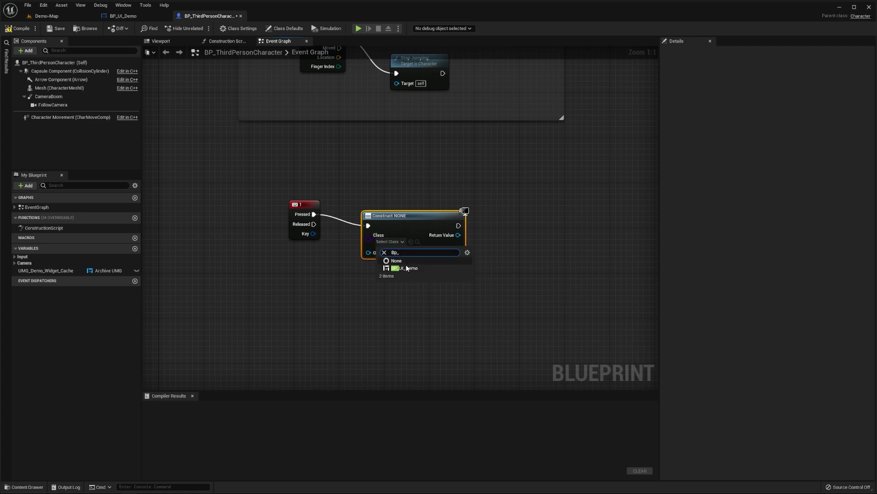
{"action": "left_click", "coordinate": [406, 268]}
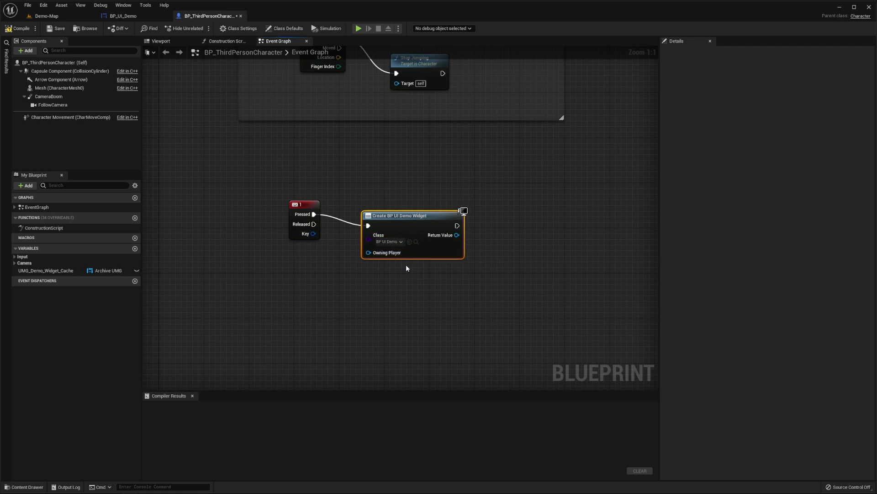
Add a variable UMG_Demo_WidgetCache typed as a BP UI Demo object reference
{"action": "left_click", "coordinate": [135, 248]}
{"action": "type", "text": "UMG_Demo"}
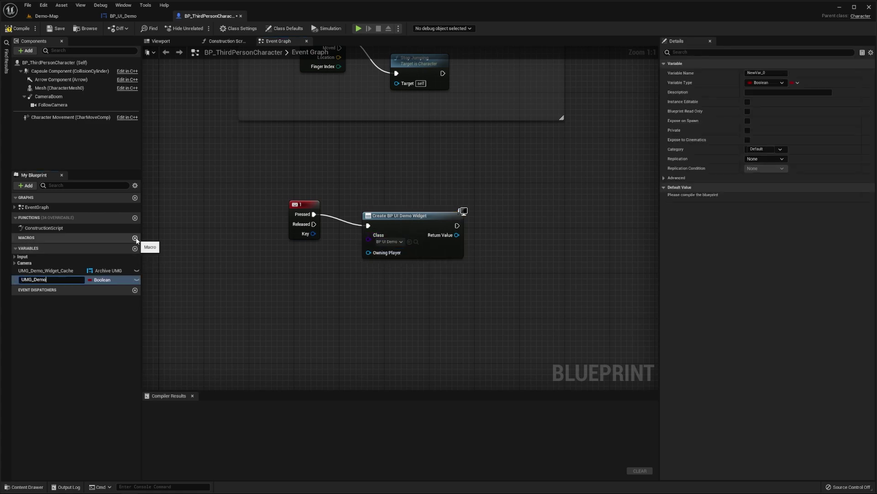
{"action": "type", "text": "_WidgetCache"}
{"action": "key", "text": "Return"}
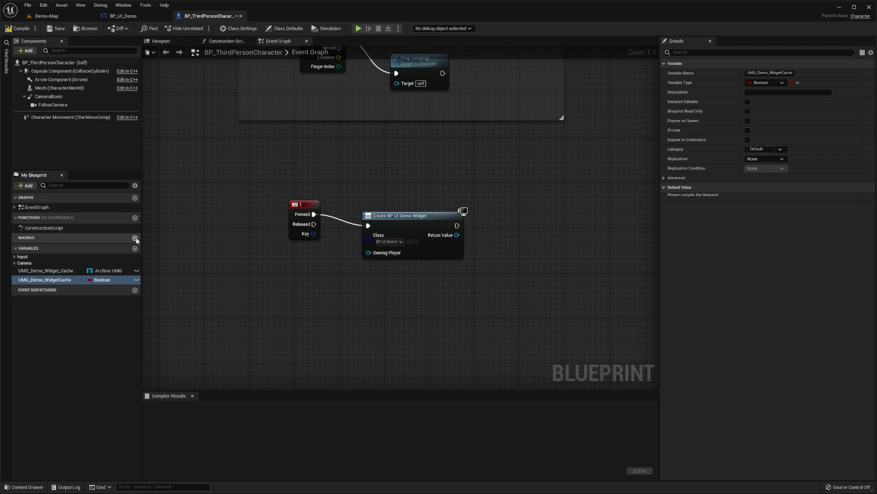
{"action": "left_click", "coordinate": [101, 280]}
{"action": "type", "text": "bp_ui"}
{"action": "mouse_move", "coordinate": [137, 306]}
{"action": "left_click", "coordinate": [215, 307]}
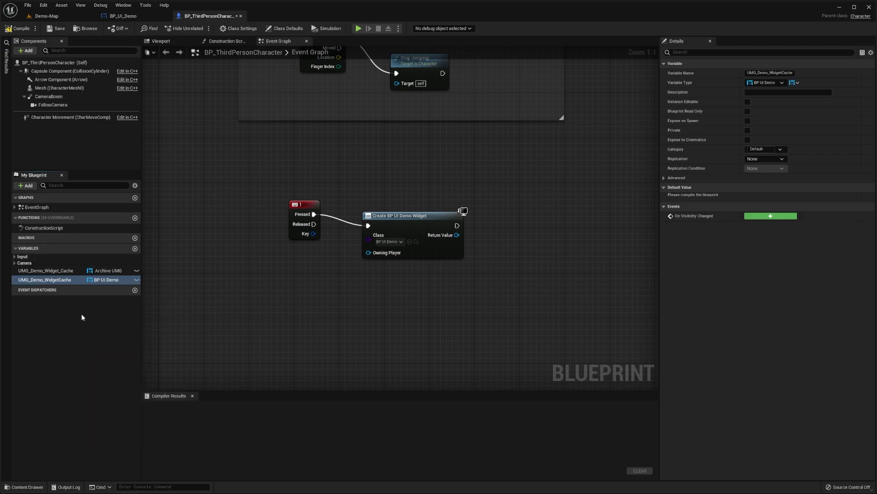
Set UMG_Demo_WidgetCache from the Create Widget return value, and tidy the key 1 event node
{"action": "left_click_drag", "start_coordinate": [121, 280], "coordinate": [518, 230]}
{"action": "left_click", "coordinate": [529, 247]}
{"action": "left_click_drag", "start_coordinate": [457, 235], "coordinate": [521, 225]}
{"action": "left_click", "coordinate": [304, 205]}
{"action": "left_click_drag", "start_coordinate": [304, 205], "coordinate": [304, 216]}
{"action": "left_click_drag", "start_coordinate": [505, 280], "coordinate": [521, 215]}
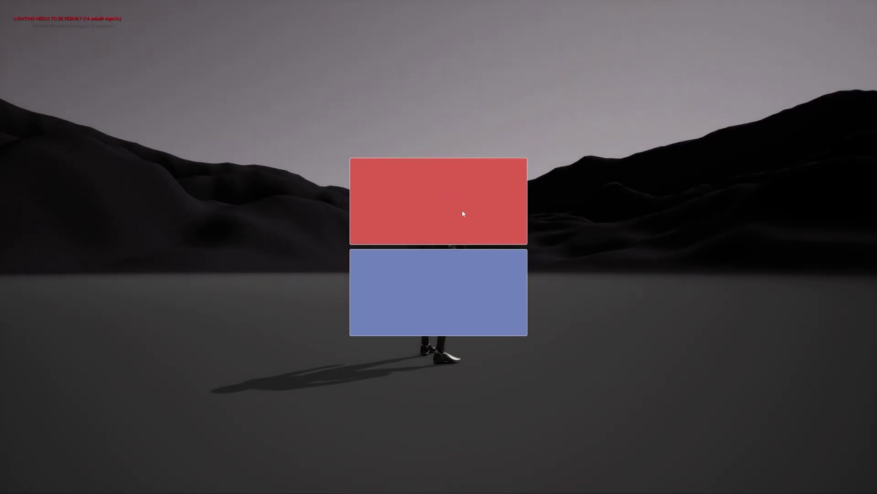
In the running game, toggle the top red panel to green and back to red
{"action": "left_click", "coordinate": [462, 211]}
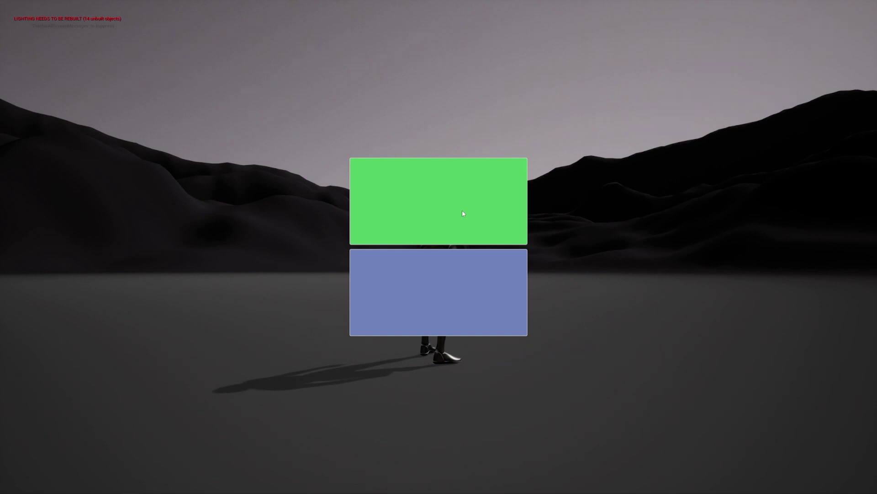
{"action": "left_click", "coordinate": [462, 210]}
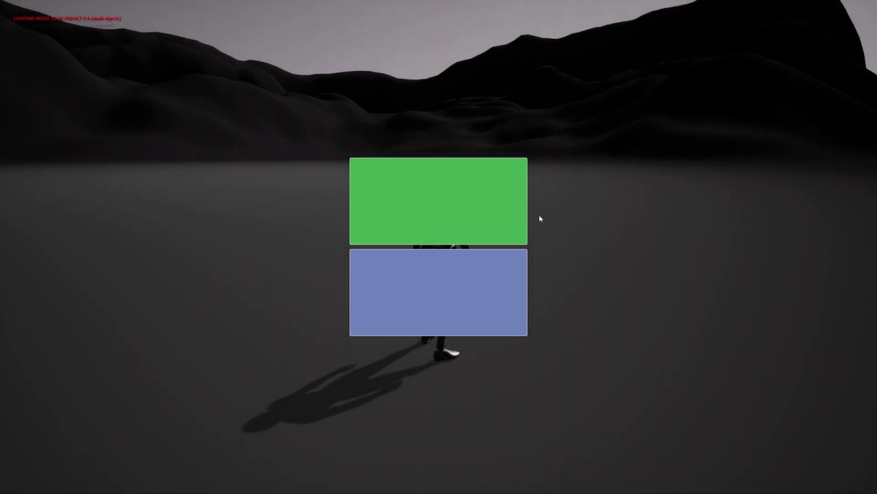
{"action": "left_click", "coordinate": [540, 219]}
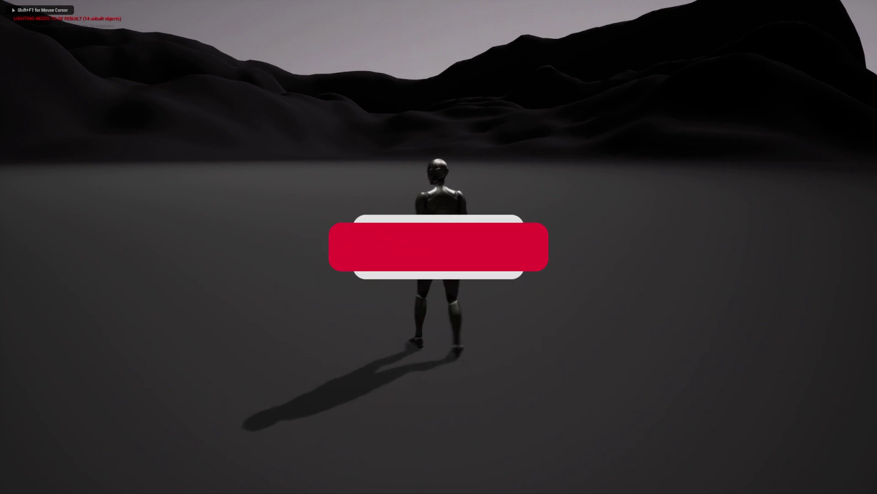
Play the Welcome banner animation with W, then return to the red and blue panels
{"action": "key", "text": "w"}
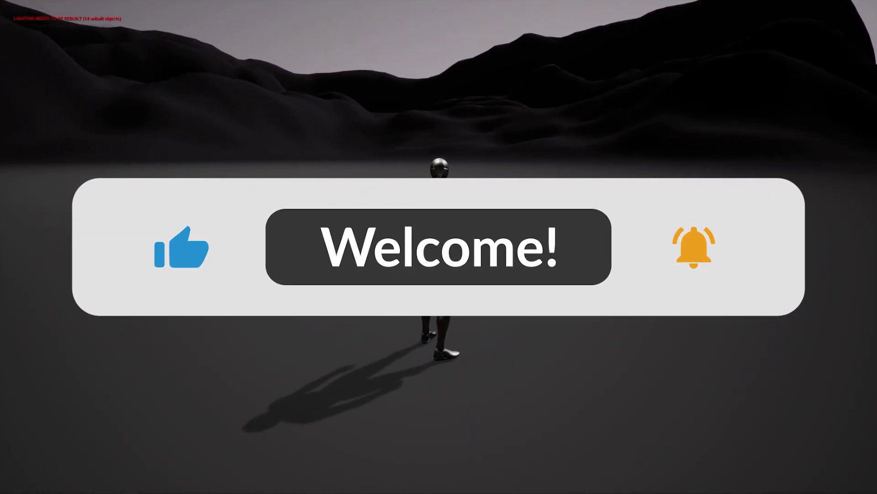
{"action": "left_click", "coordinate": [515, 221]}
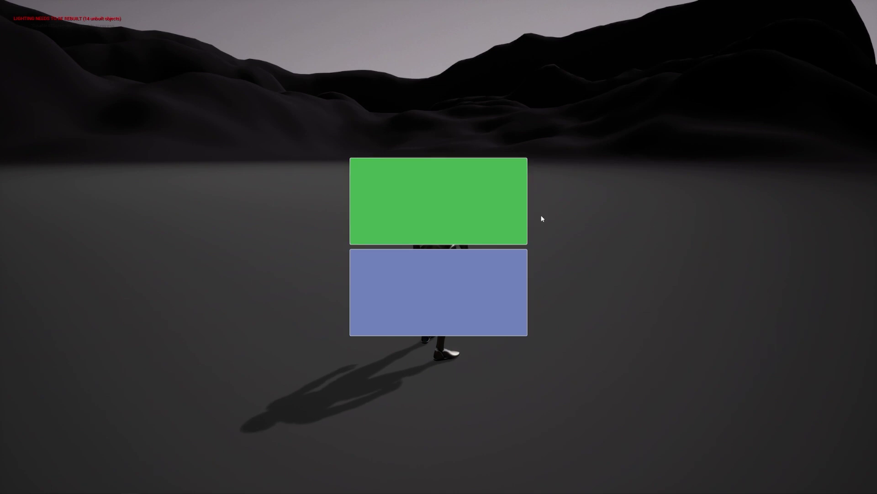